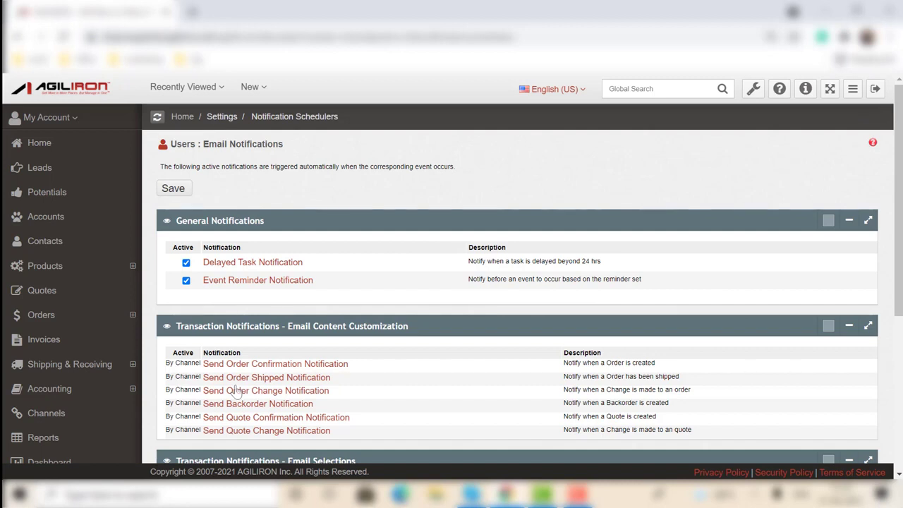
Review the recipients, subject and message of the Send Order Confirmation Notification template and save it
scroll(236, 388, down, 2)
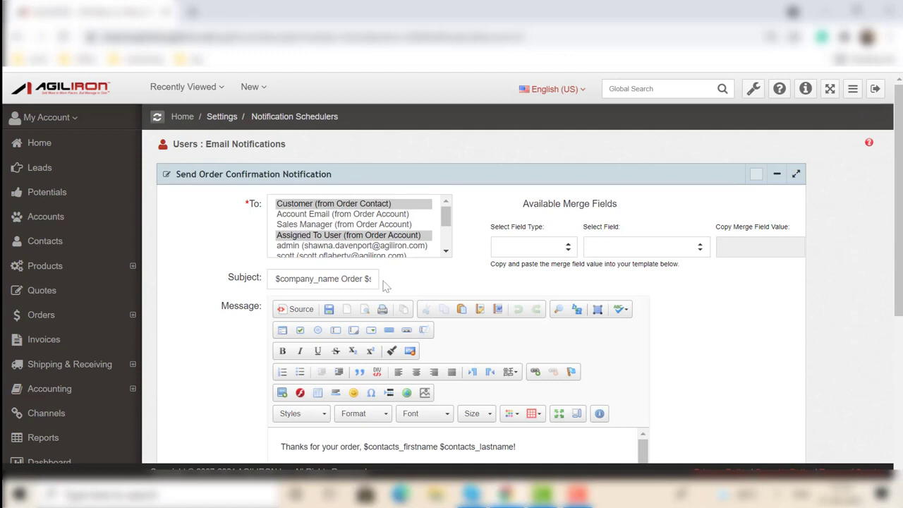
scroll(387, 286, down, 1)
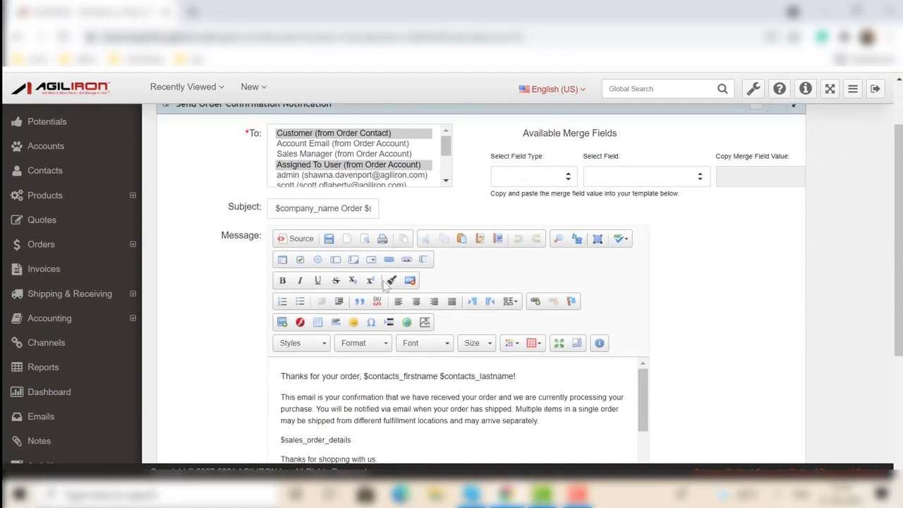
scroll(385, 281, down, 1)
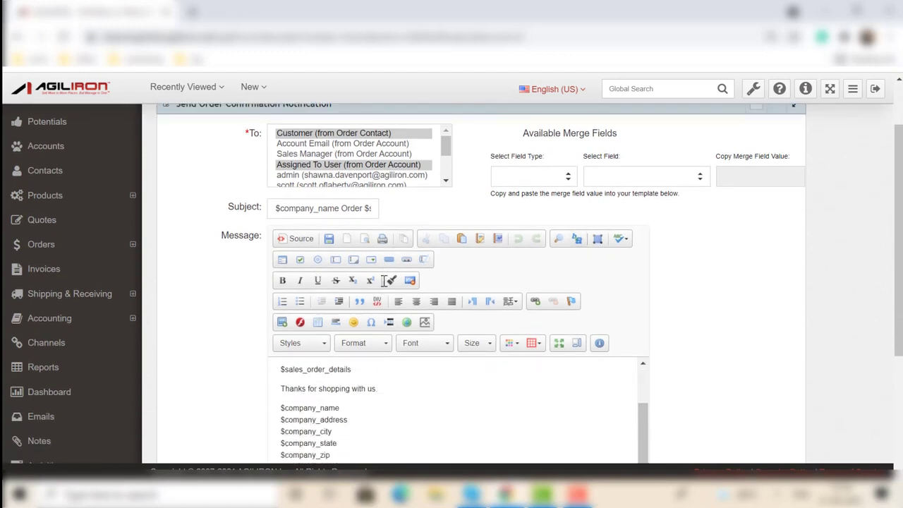
scroll(423, 277, down, 2)
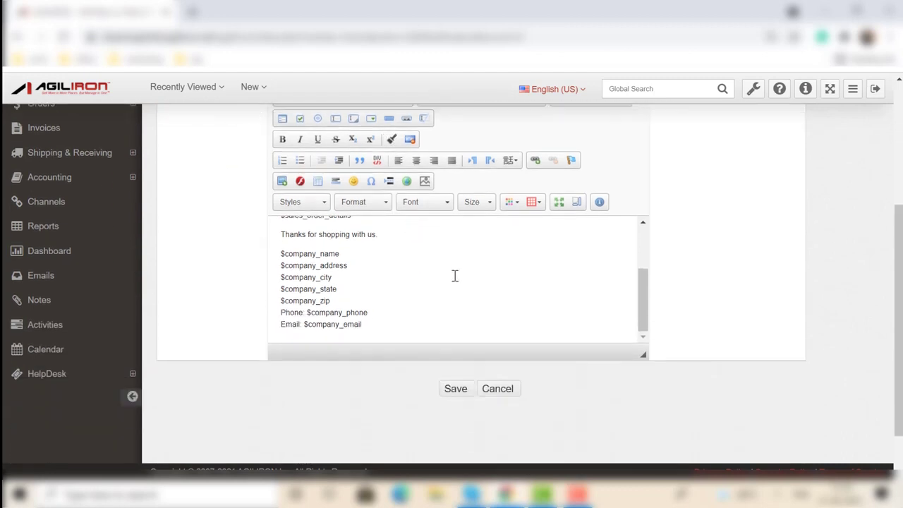
scroll(455, 275, up, 1)
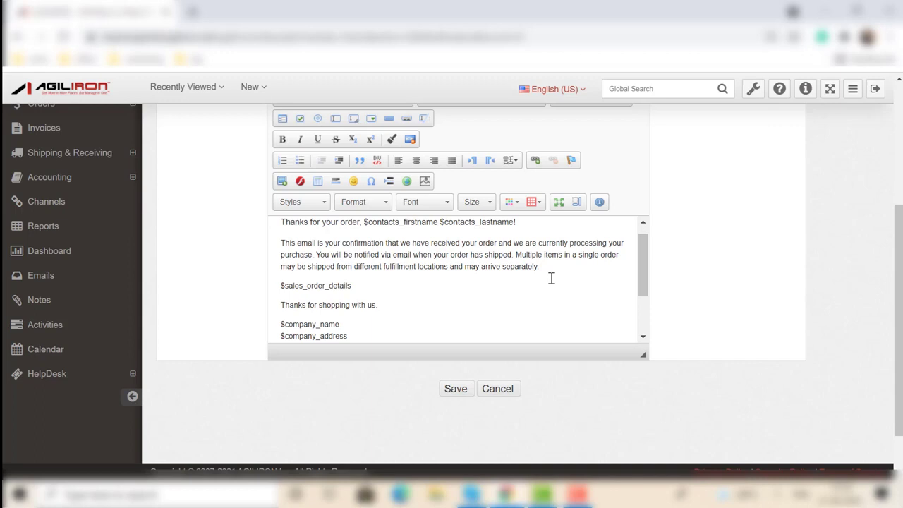
click(450, 394)
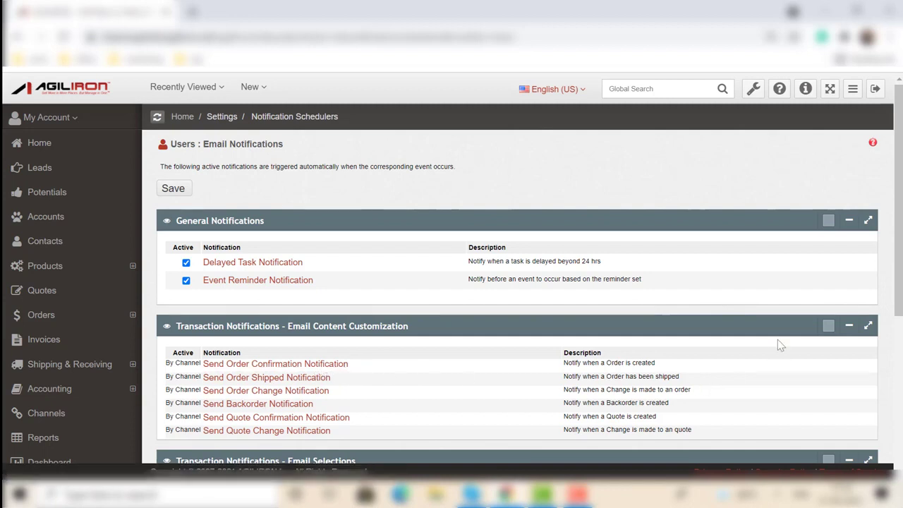
Open the Send Order Shipped Notification settings for the Oakland Retail channel and review the recipients and content
scroll(778, 339, down, 1)
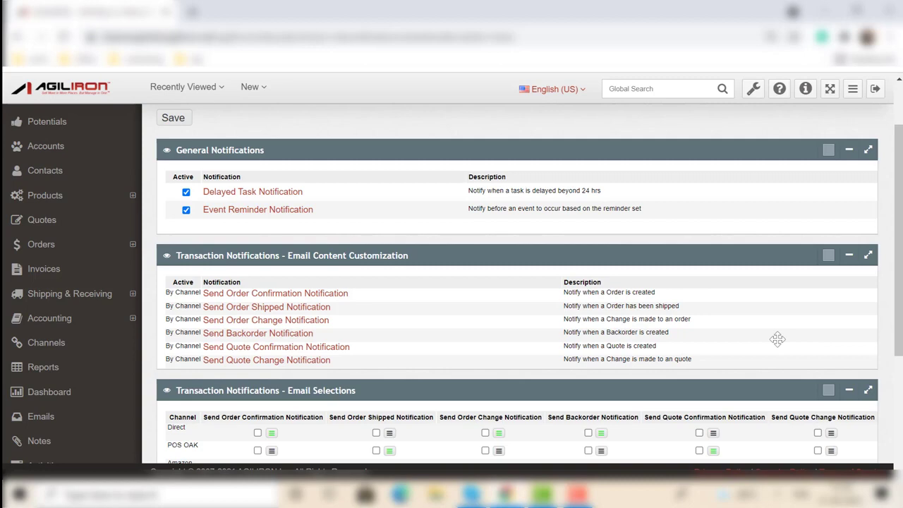
scroll(798, 393, down, 5)
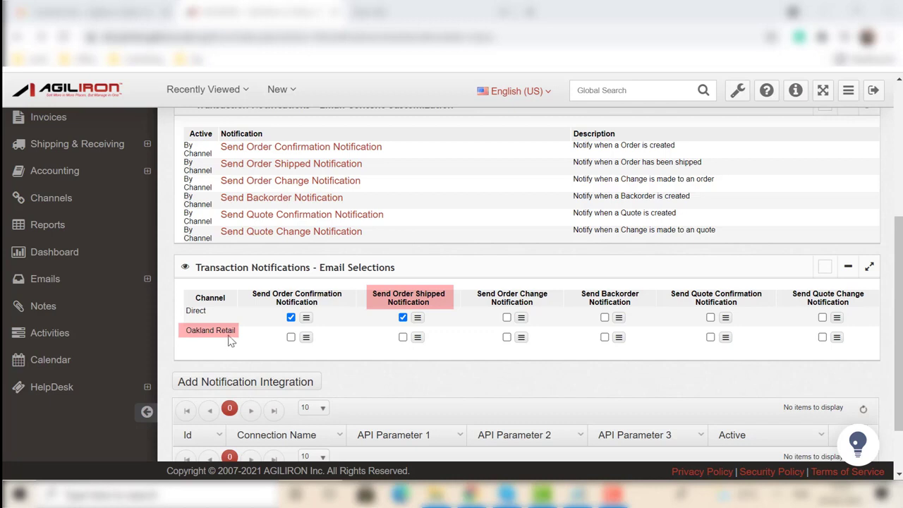
click(418, 339)
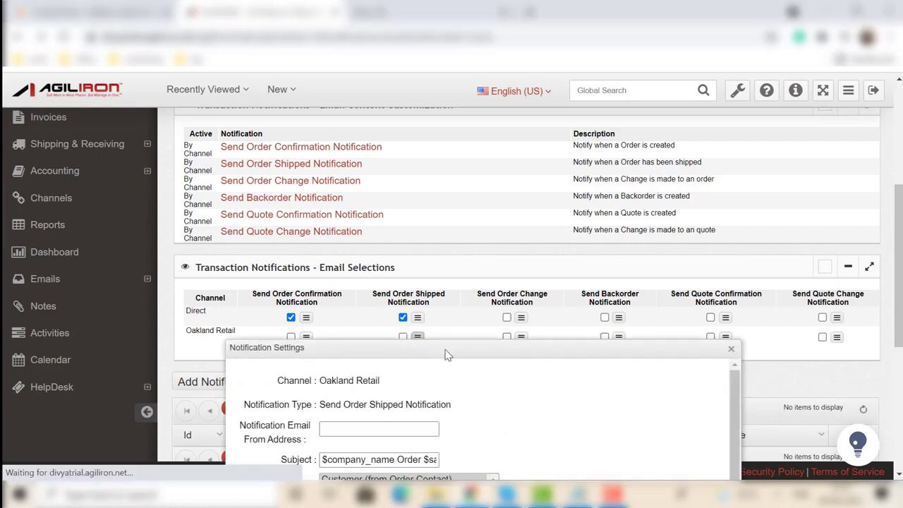
scroll(874, 345, down, 1)
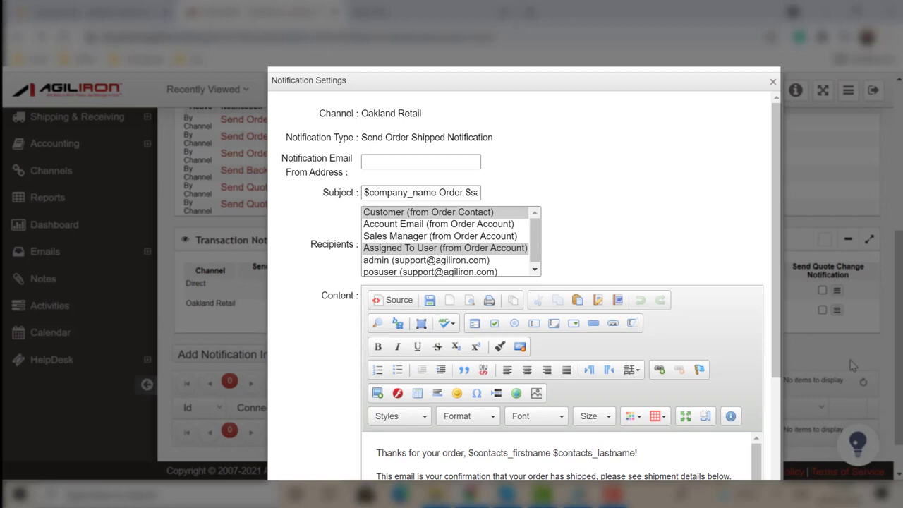
scroll(664, 414, down, 5)
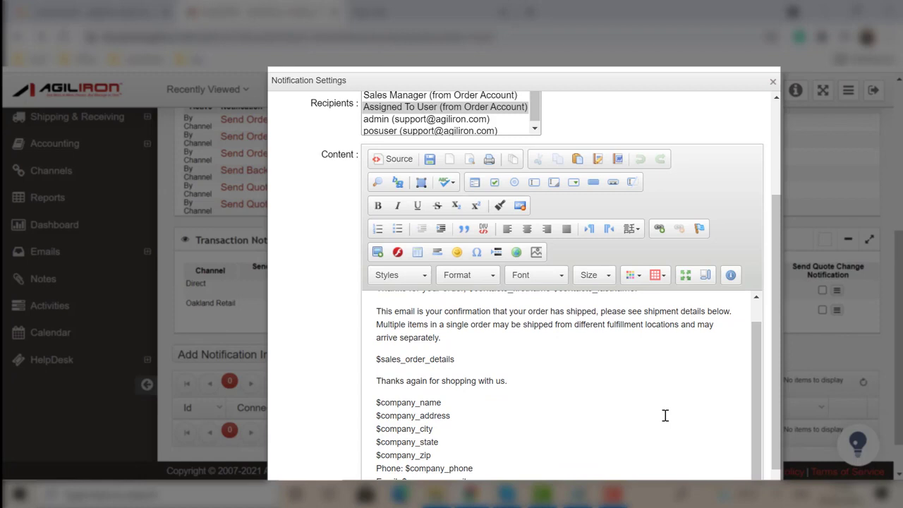
scroll(664, 414, up, 4)
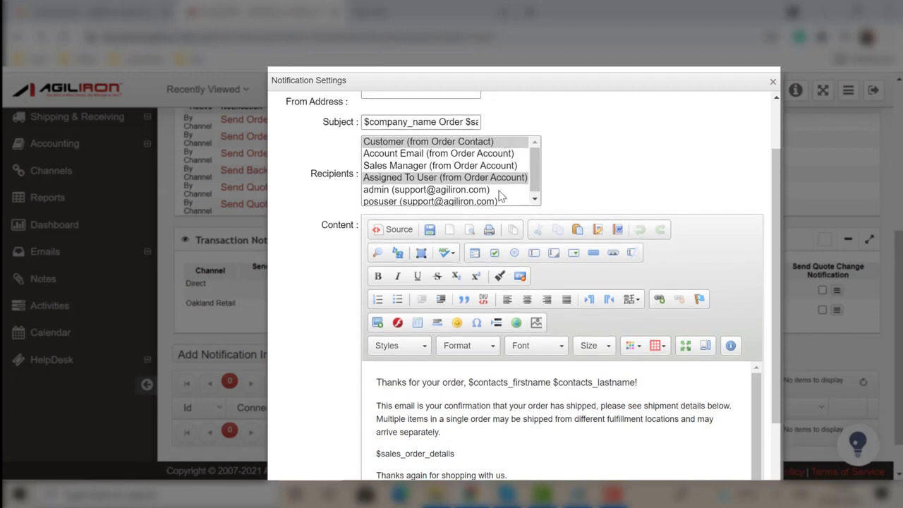
scroll(522, 197, up, 2)
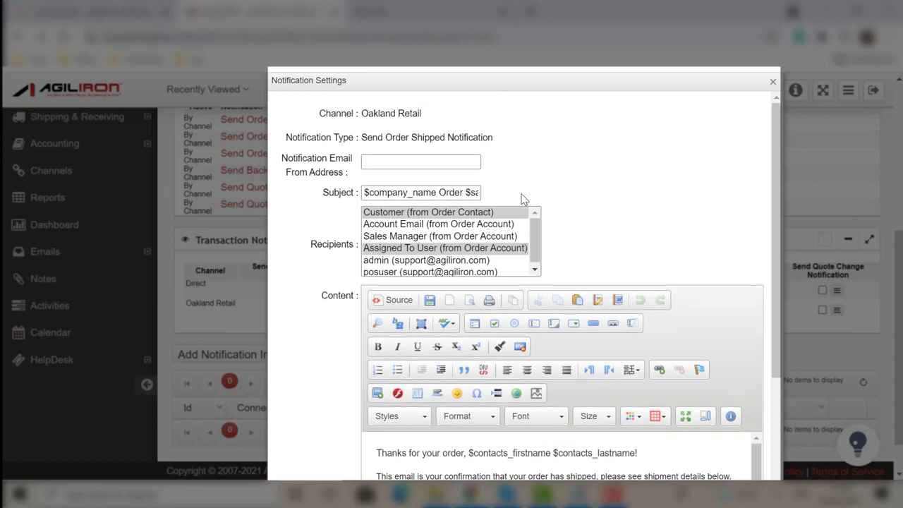
Enter the sender's e-mail as the Notification Email From Address for Oakland Retail's order shipped notification
click(419, 161)
text(sco)
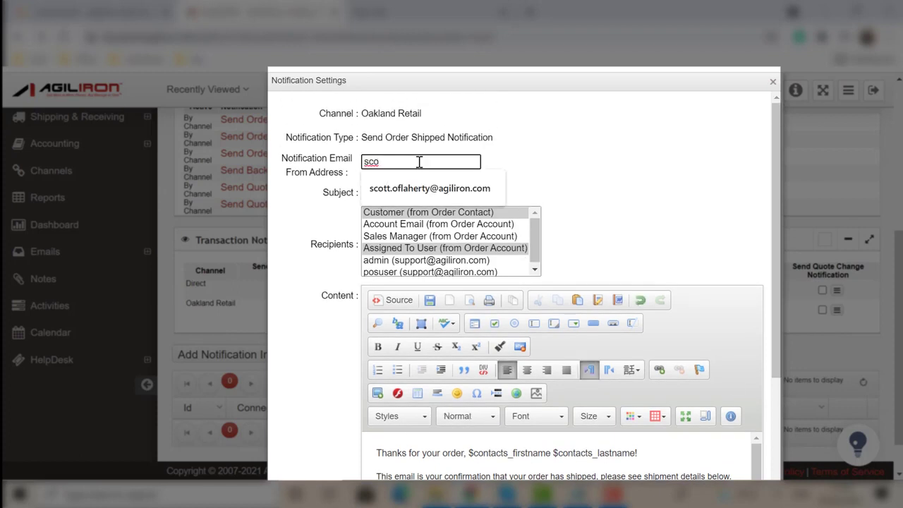
click(416, 189)
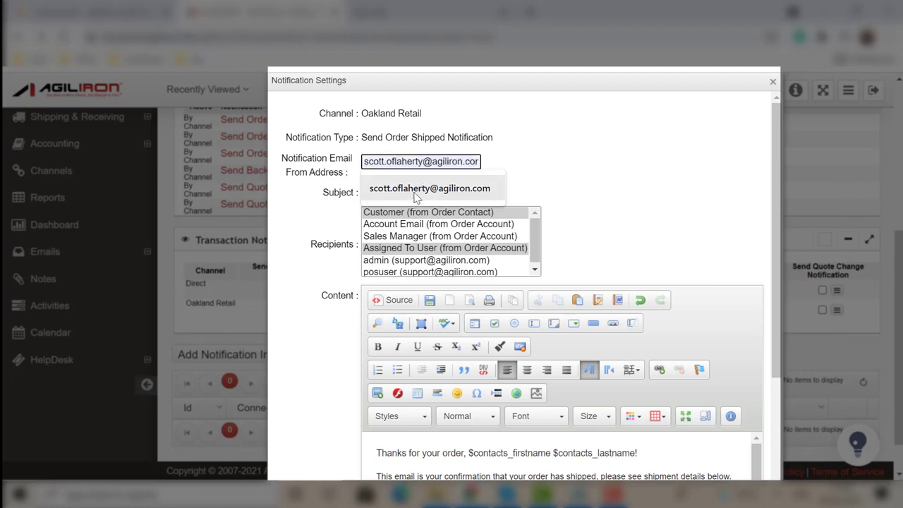
click(416, 195)
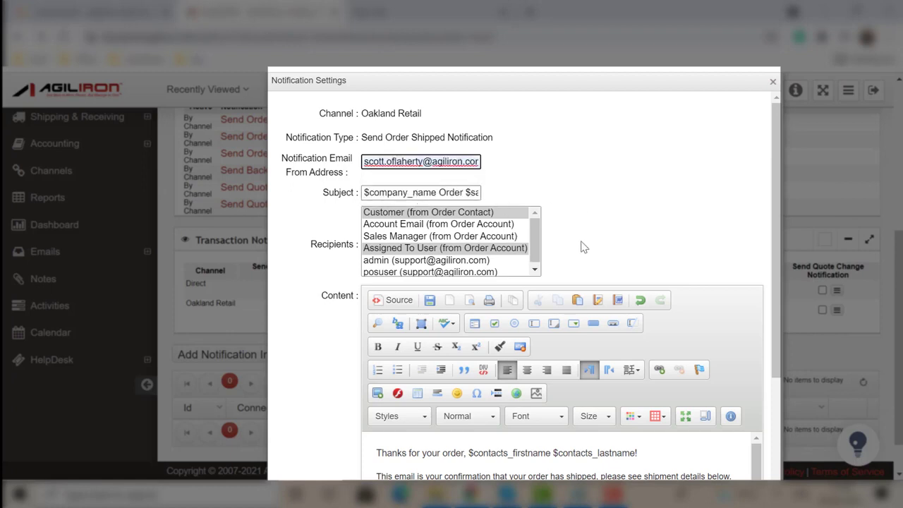
Change the closing line of the shipped message to "Thank you for shopping." and save the Oakland Retail notification settings
scroll(663, 233, down, 5)
scroll(663, 262, down, 2)
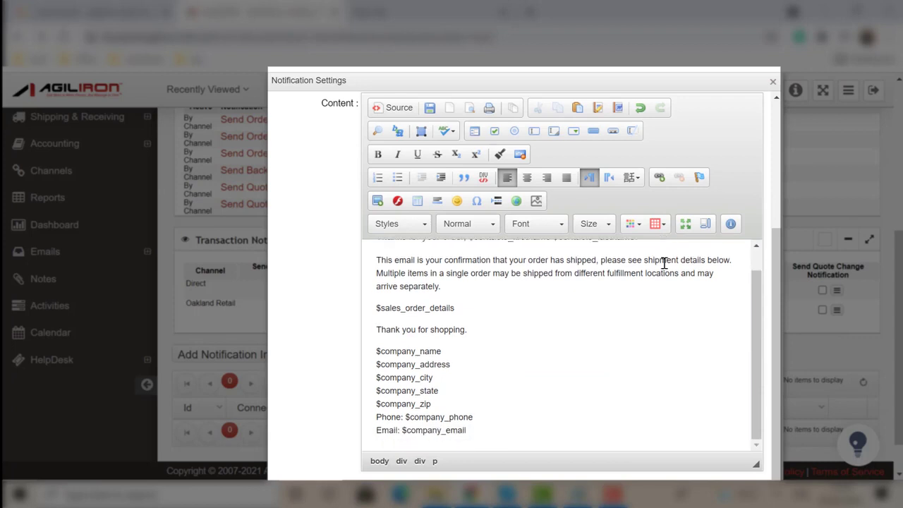
scroll(685, 347, down, 2)
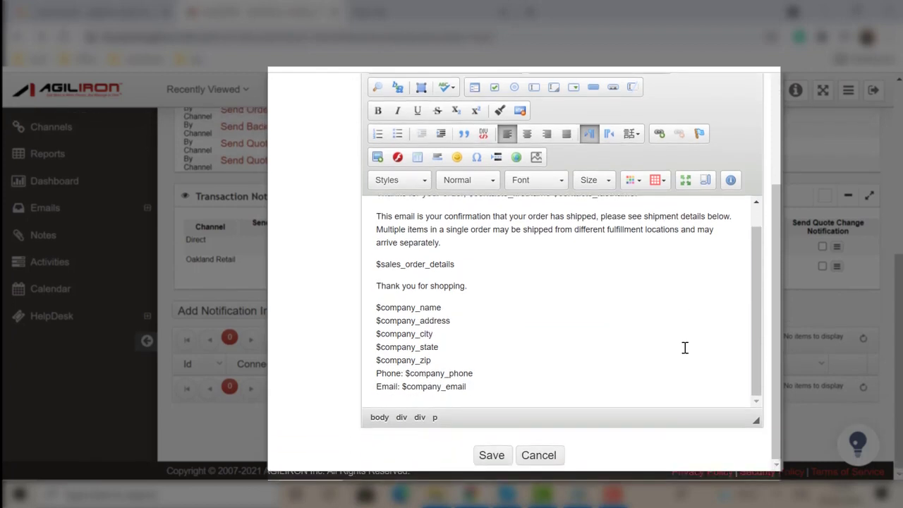
click(503, 460)
key(Return)
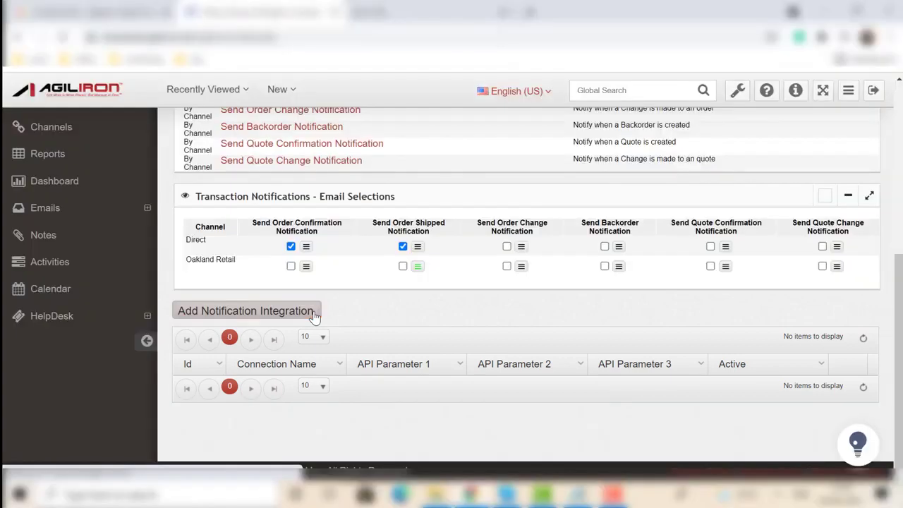
Add an active notification integration named Sales order 33, with API Parameter 1 set to parameter1 and API Parameter 2 to parameter2
click(315, 317)
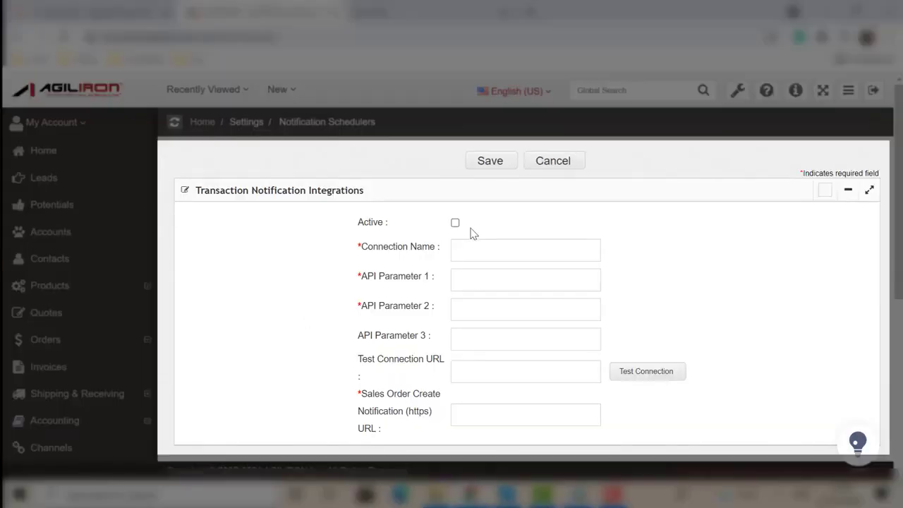
click(455, 222)
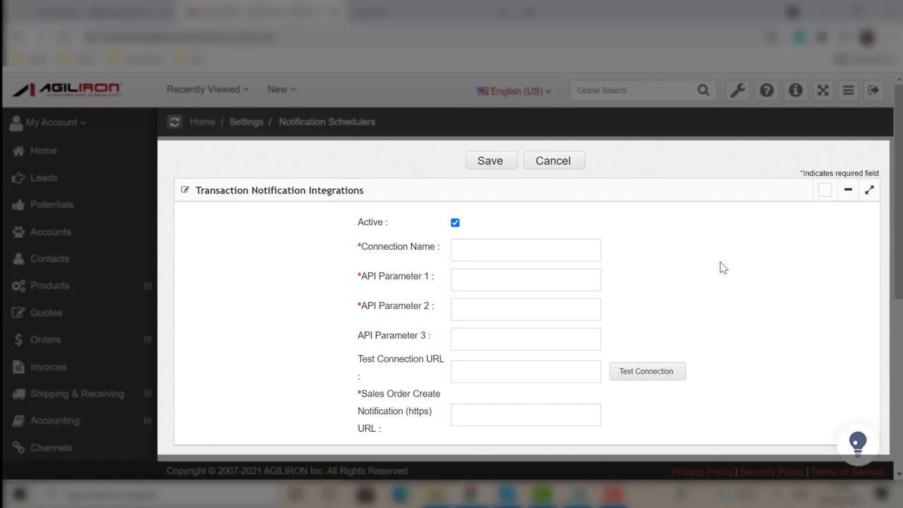
click(541, 254)
text(Sal)
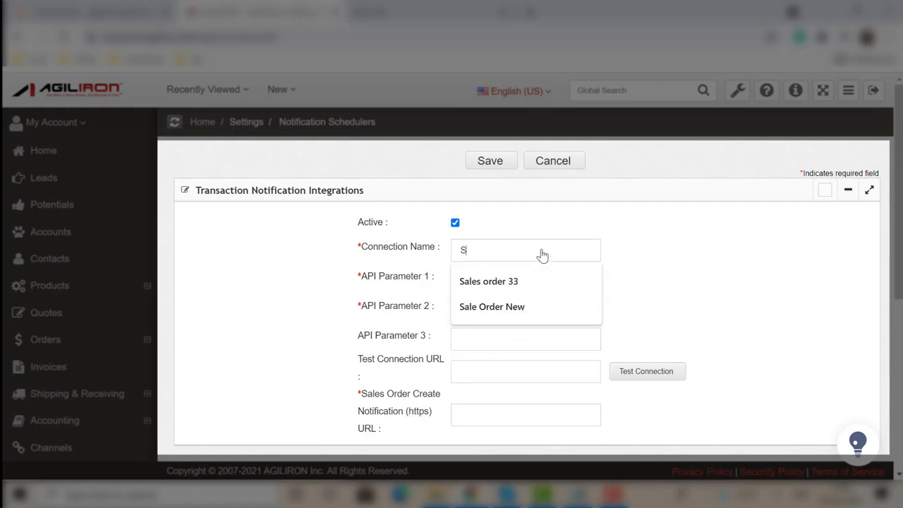
click(502, 281)
click(503, 283)
click(492, 315)
key(Tab)
text(parameter2)
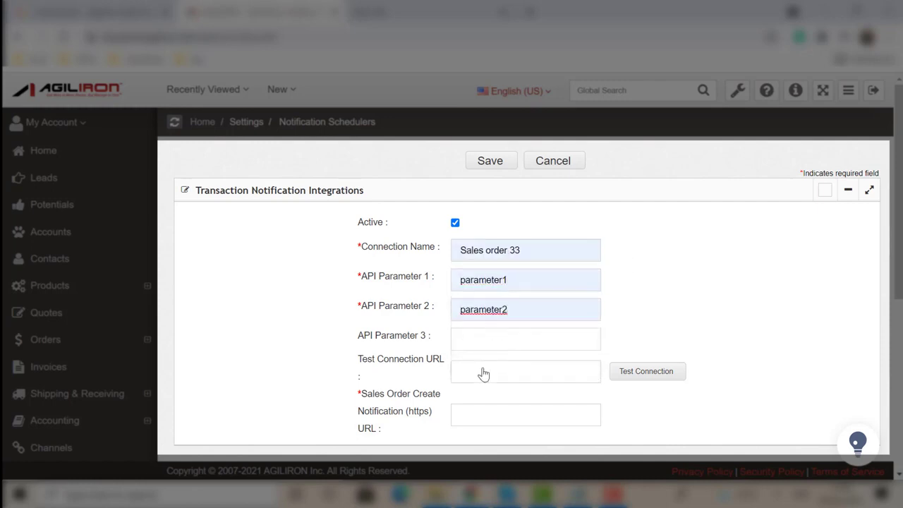
Fill in the integration's Test Connection URL and Sales Order Create Notification URL with the yourcompanyerp https addresses, and save the integration
click(484, 377)
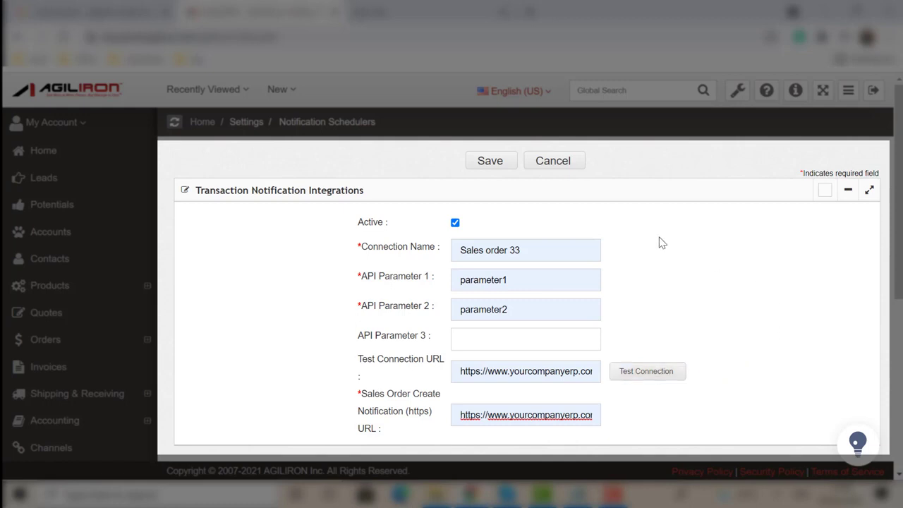
click(489, 162)
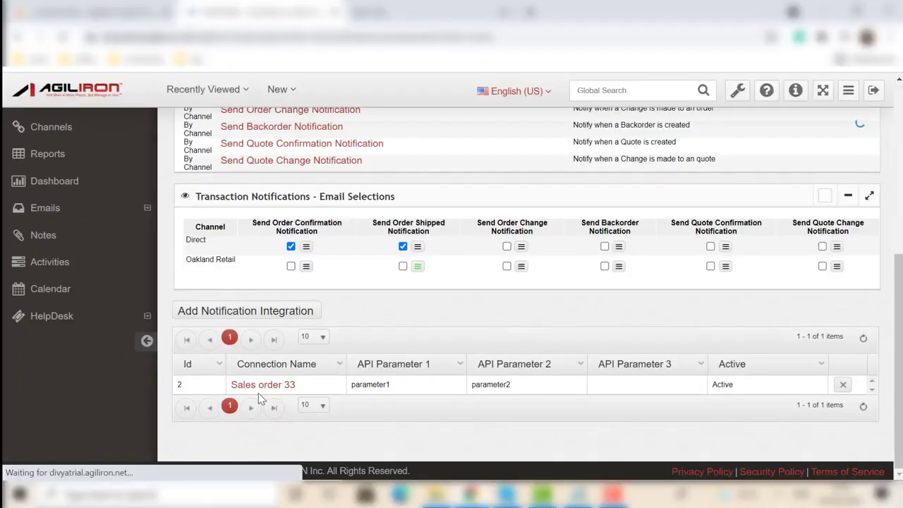
click(261, 391)
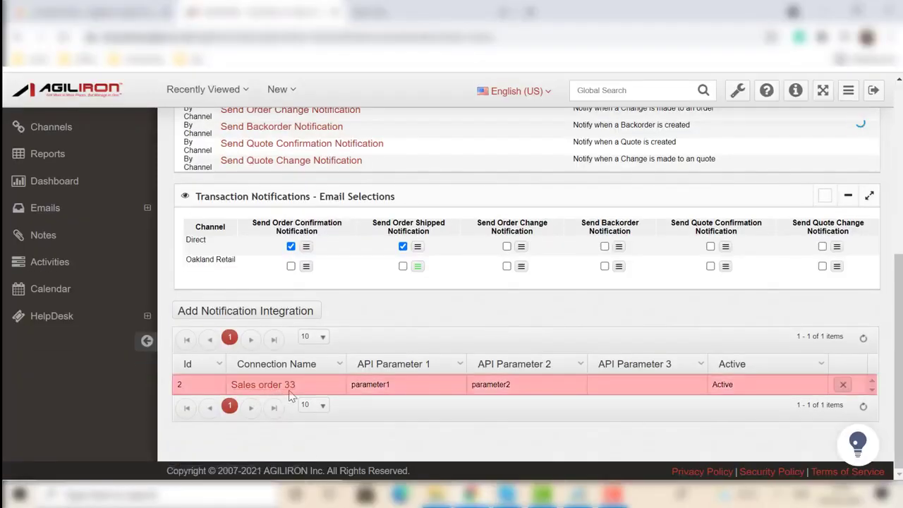